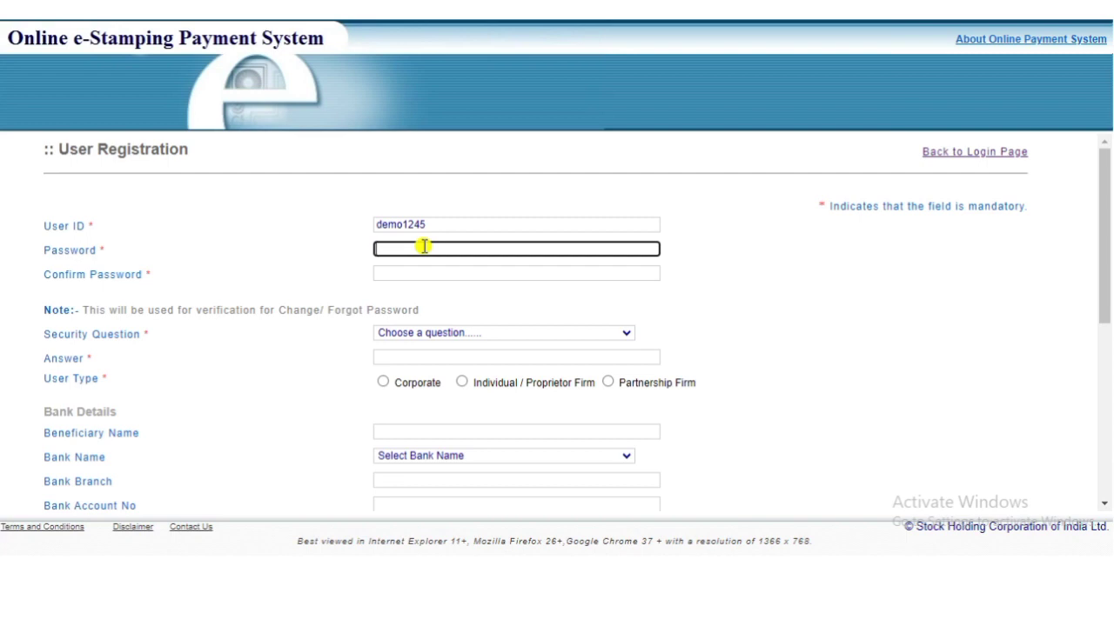
Step: Enter a strong account password and choose the 'What was your first phone number?' security question
{"action": "type", "text": "demo1"}
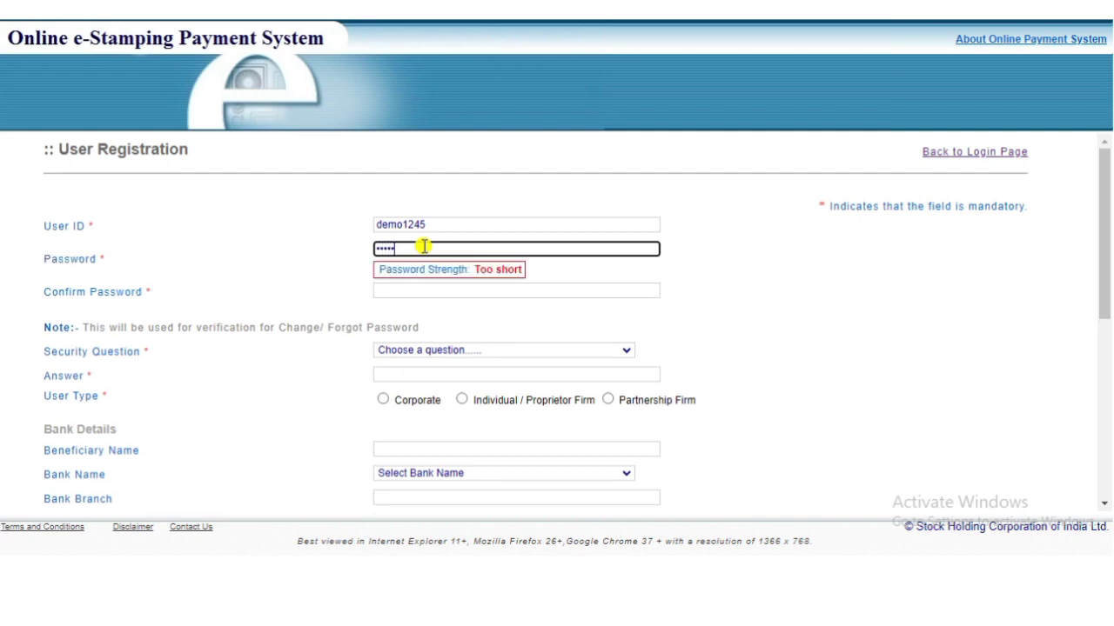
{"action": "type", "text": "@1245"}
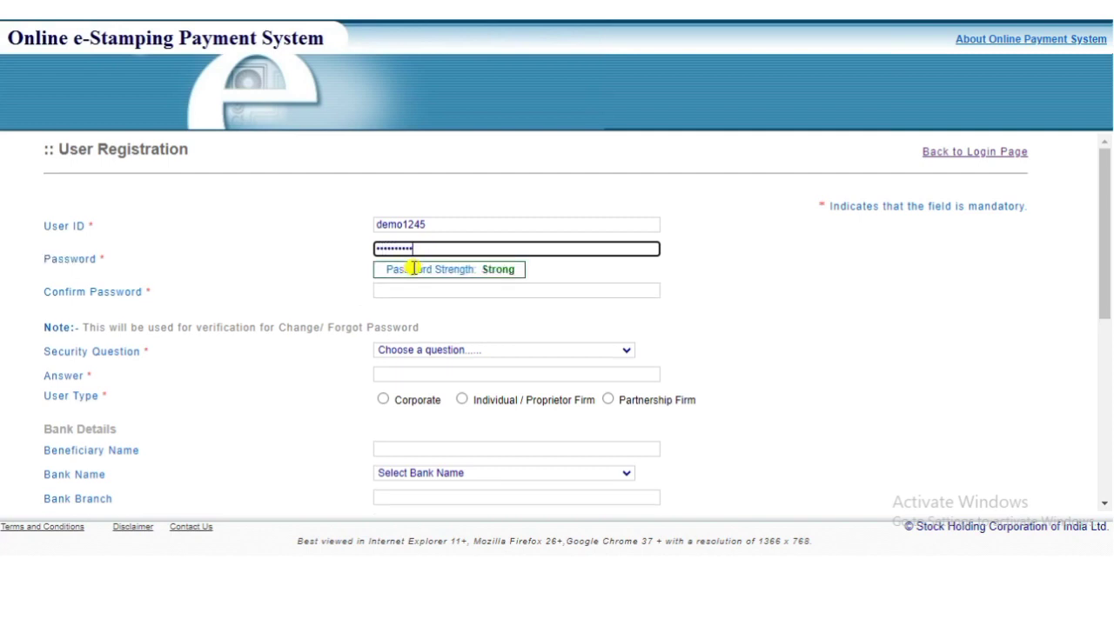
{"action": "left_click", "coordinate": [430, 292]}
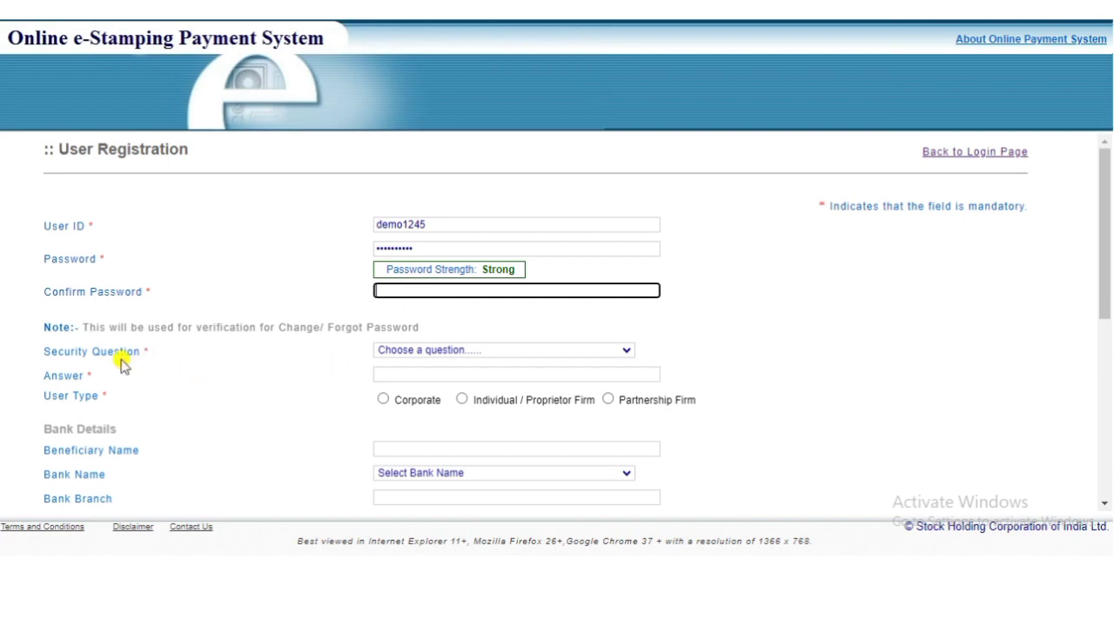
{"action": "left_click", "coordinate": [427, 351]}
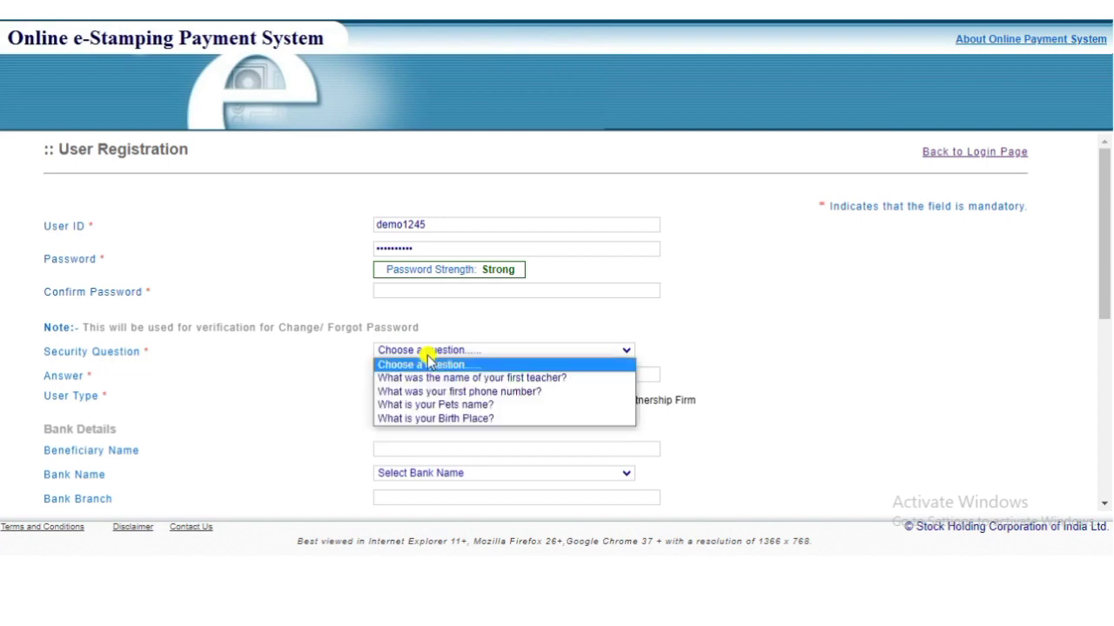
{"action": "left_click", "coordinate": [452, 392]}
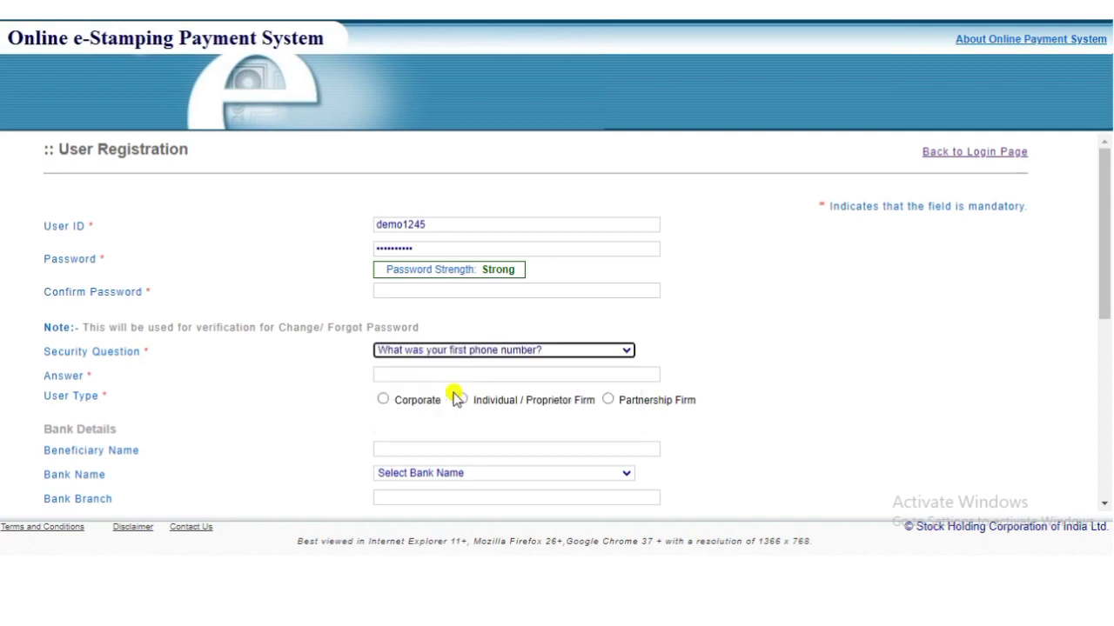
Step: Type the phone-number answer to the security question and select Individual / Proprietor Firm
{"action": "left_click", "coordinate": [405, 376]}
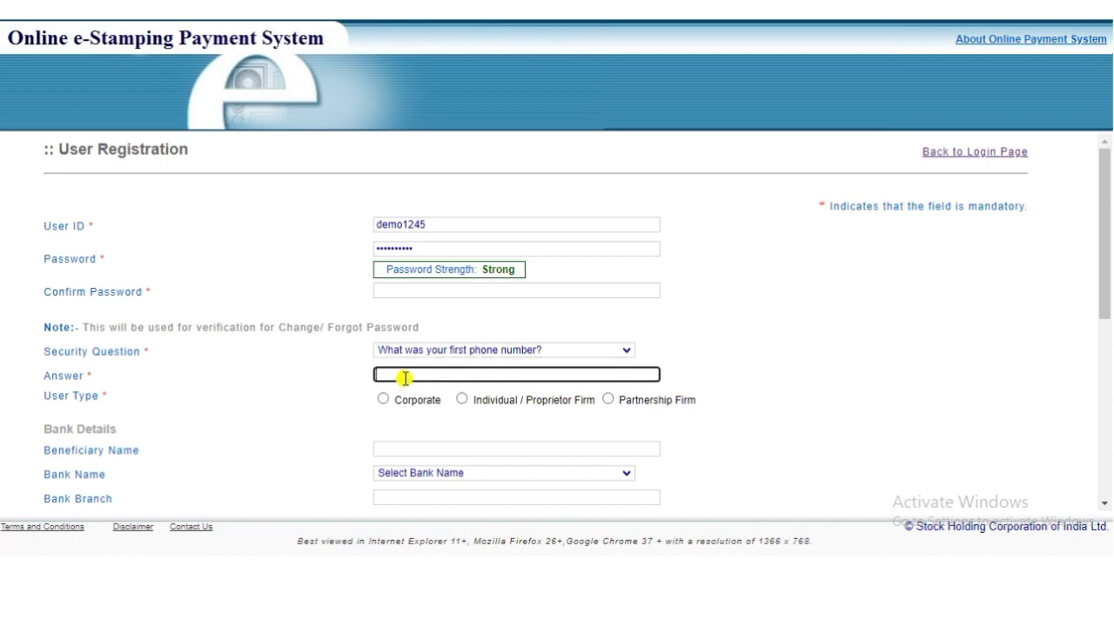
{"action": "type", "text": "894567555"}
{"action": "left_click", "coordinate": [300, 413]}
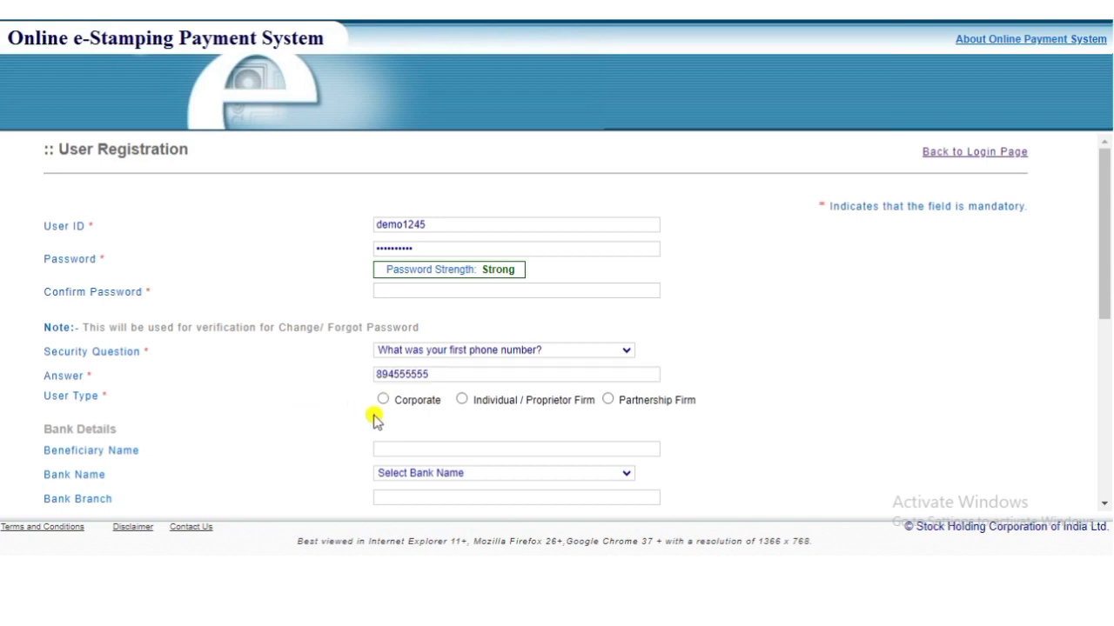
{"action": "left_click", "coordinate": [463, 401]}
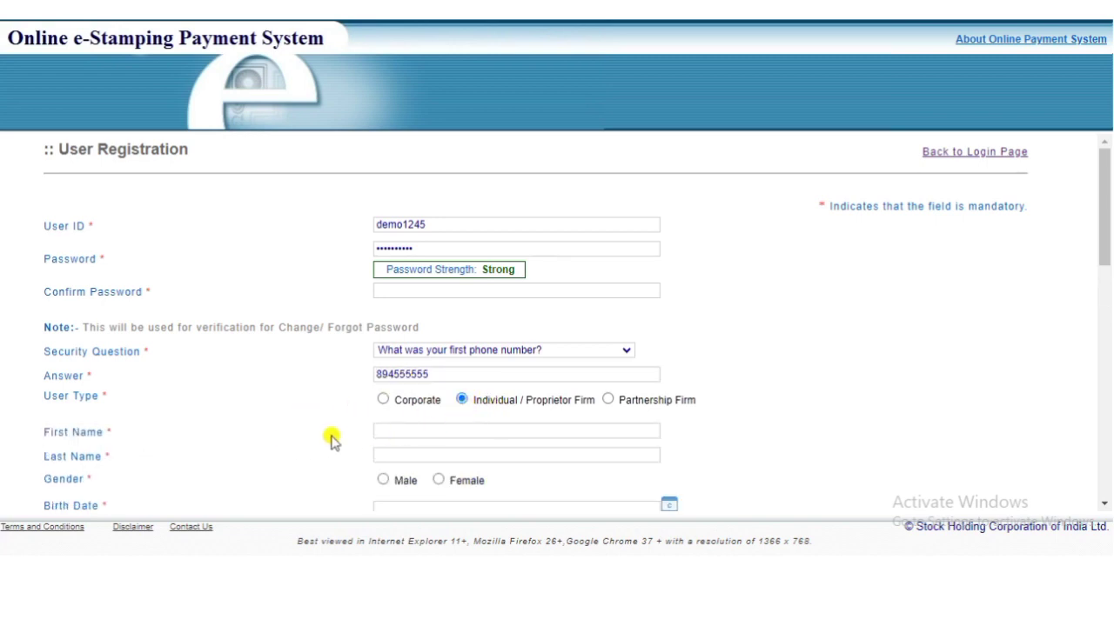
Step: Fill in the new user's first name, last name, birth date and mobile number
{"action": "left_click", "coordinate": [410, 432]}
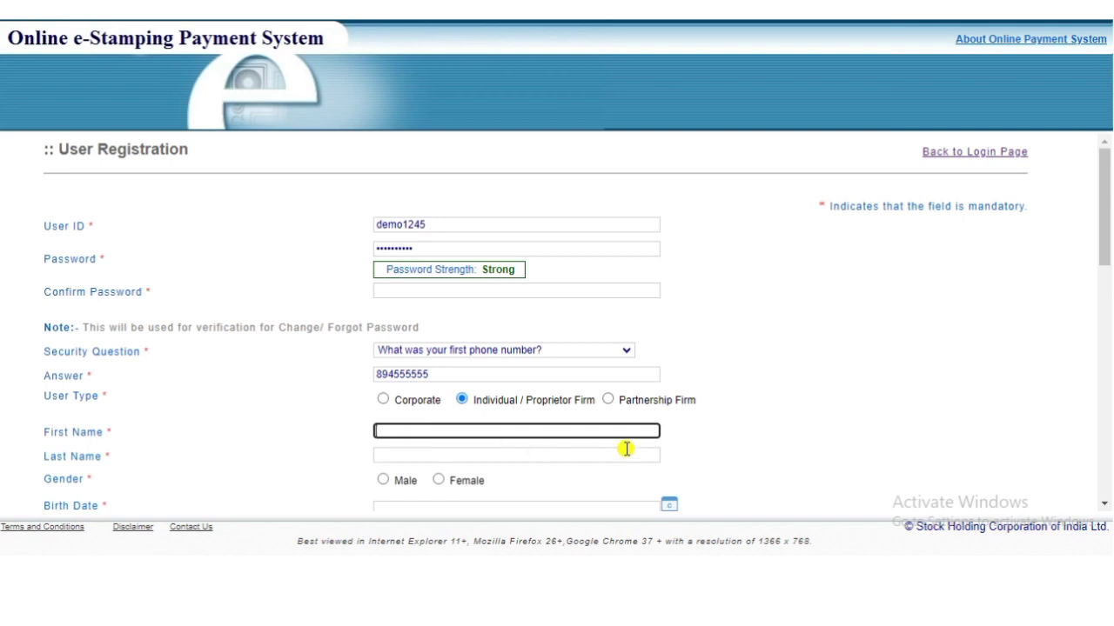
{"action": "left_click", "coordinate": [685, 430]}
{"action": "scroll", "coordinate": [609, 409], "scroll_direction": "down", "scroll_amount": 3}
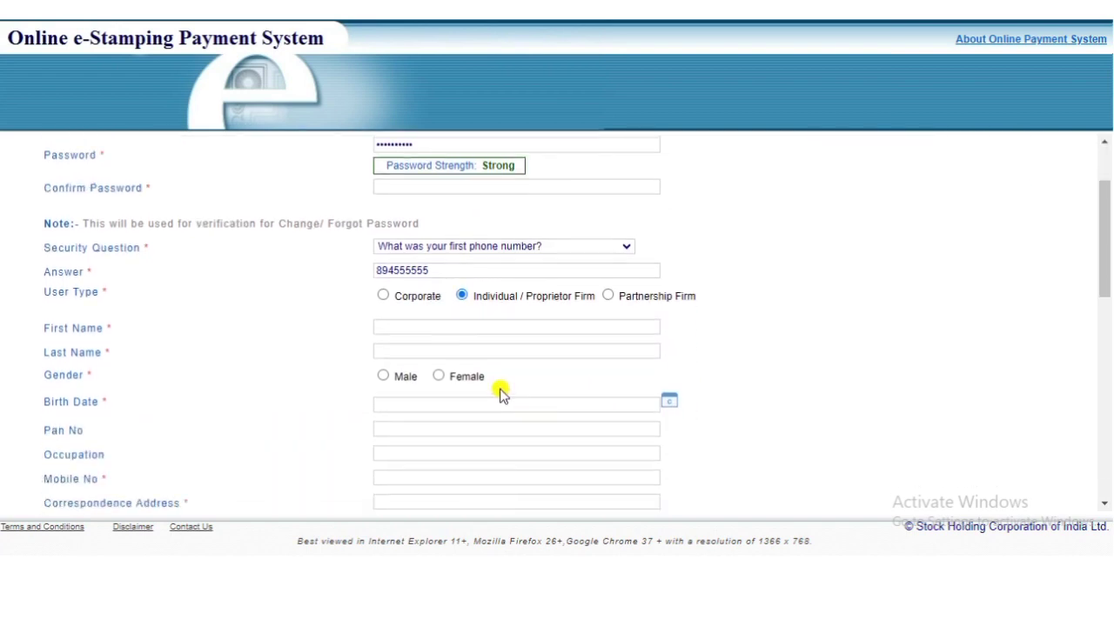
{"action": "scroll", "coordinate": [398, 249], "scroll_direction": "down", "scroll_amount": 1}
{"action": "left_click", "coordinate": [399, 180]}
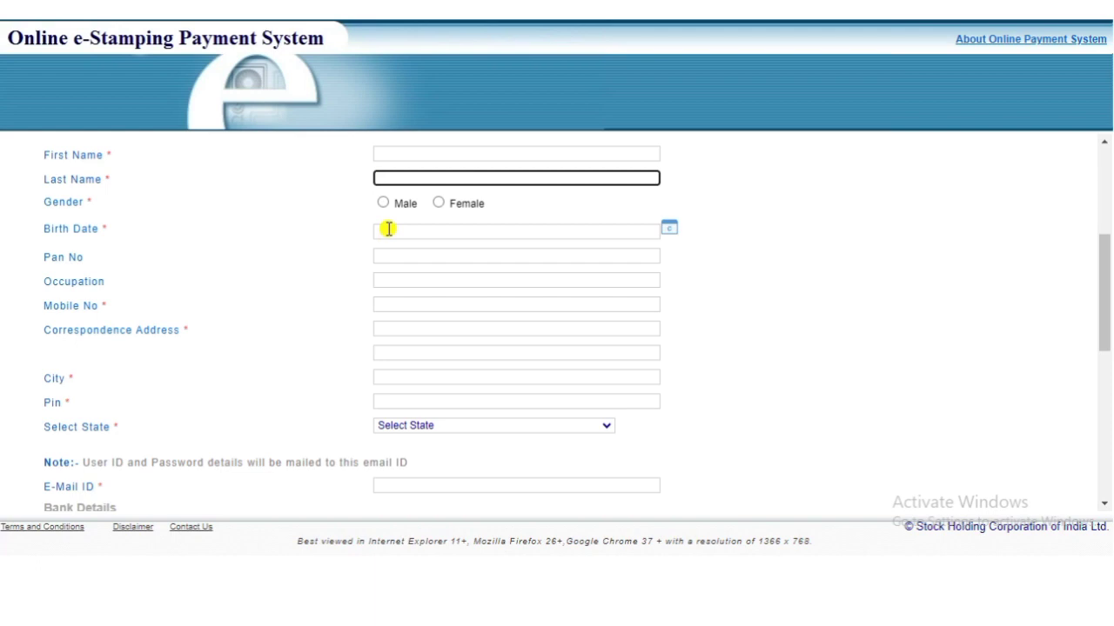
{"action": "left_click", "coordinate": [386, 230]}
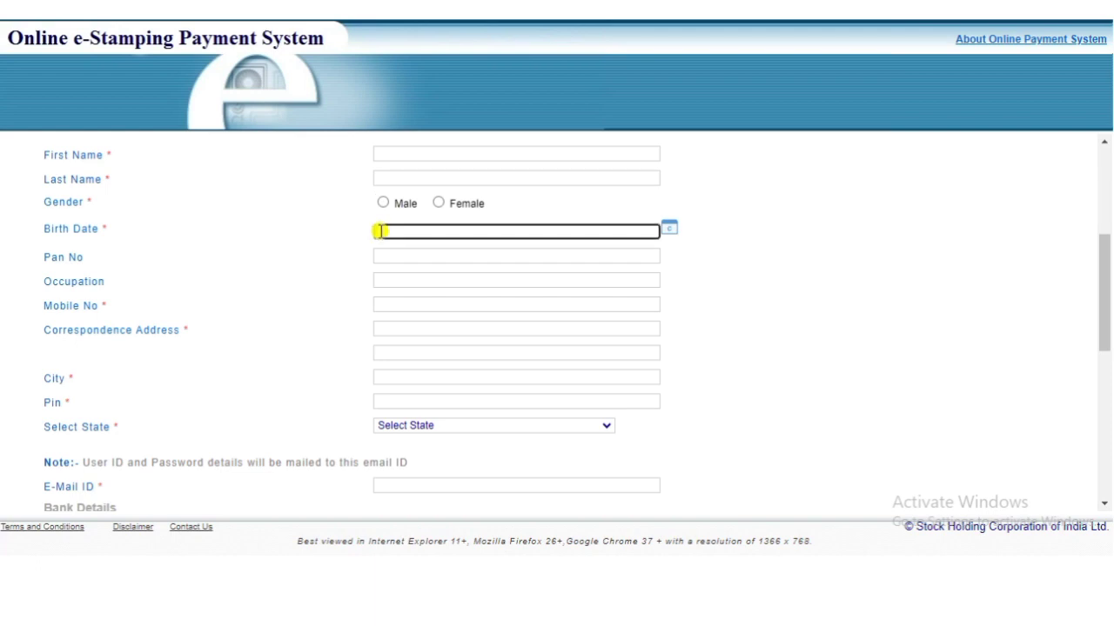
{"action": "left_click", "coordinate": [394, 311]}
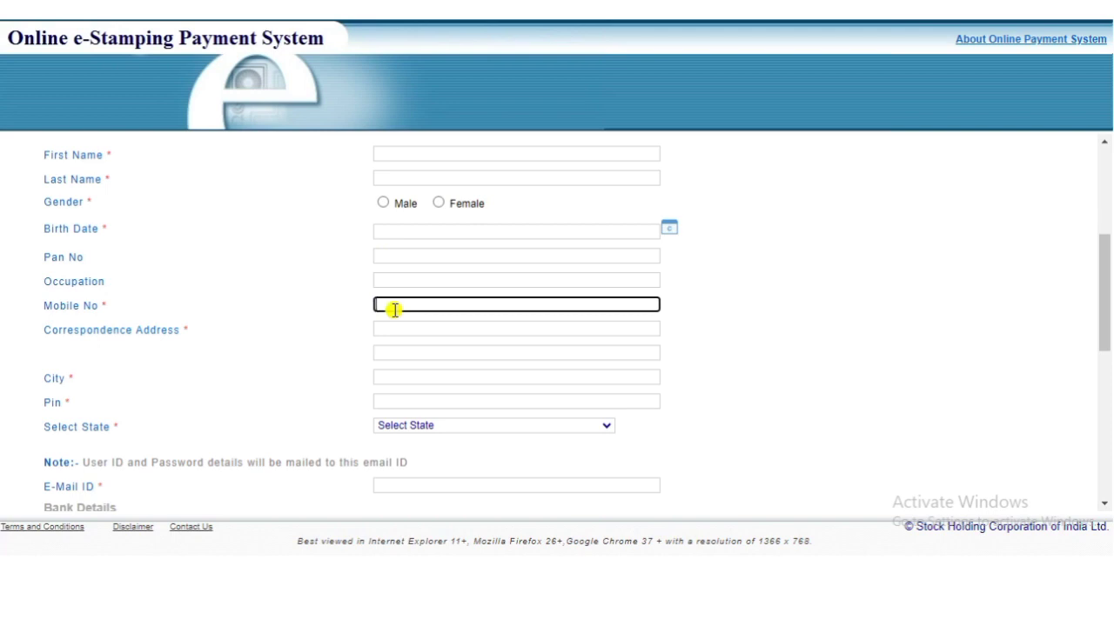
Step: Enter the correspondence address, city and pin code, and set the state to UTTAR PRADESH
{"action": "left_click", "coordinate": [394, 333]}
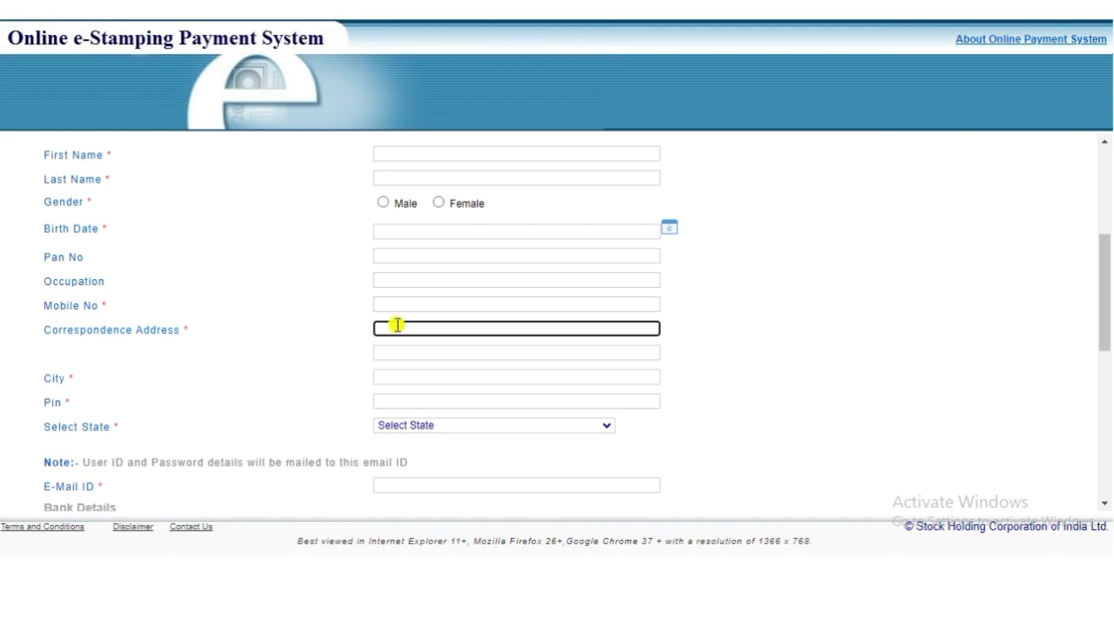
{"action": "left_click", "coordinate": [395, 304]}
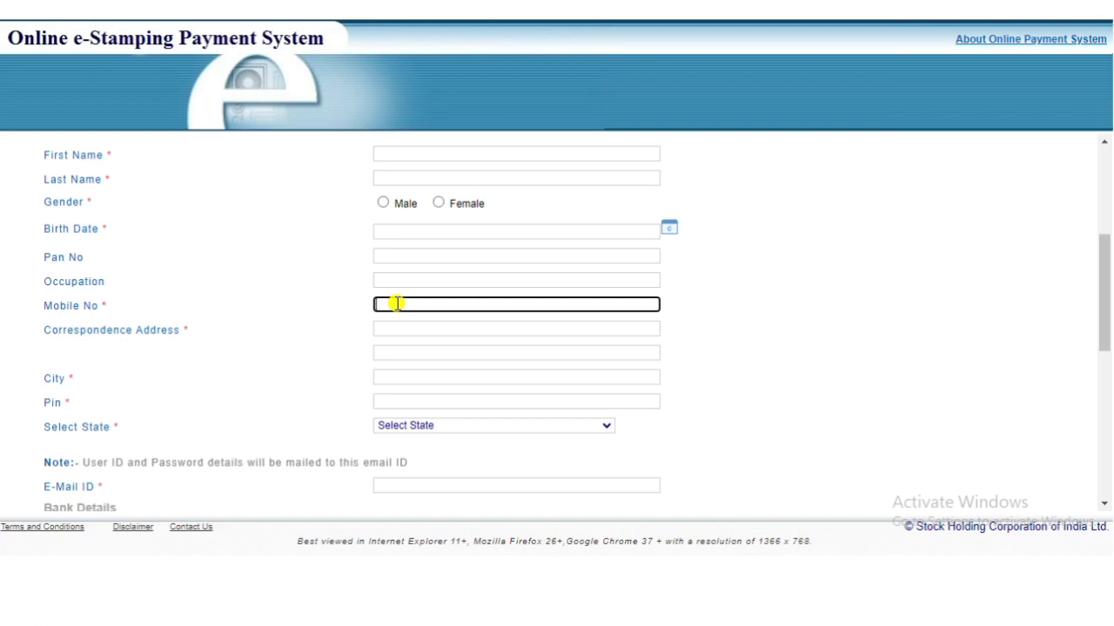
{"action": "left_click", "coordinate": [377, 376]}
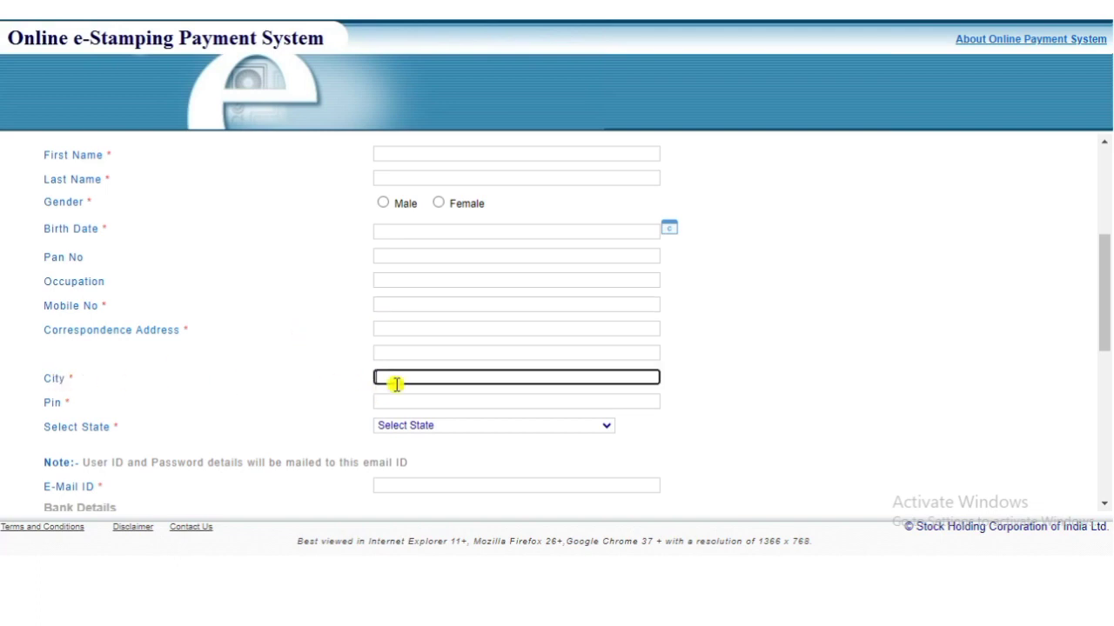
{"action": "left_click", "coordinate": [396, 406]}
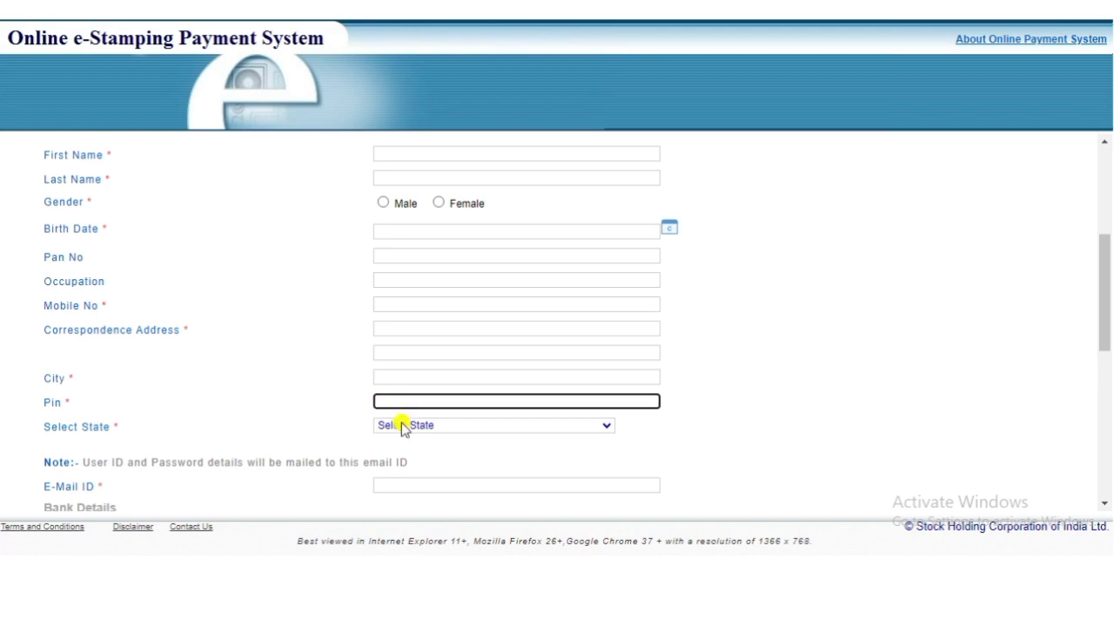
{"action": "left_click", "coordinate": [401, 426]}
{"action": "scroll", "coordinate": [435, 369], "scroll_direction": "down", "scroll_amount": 5}
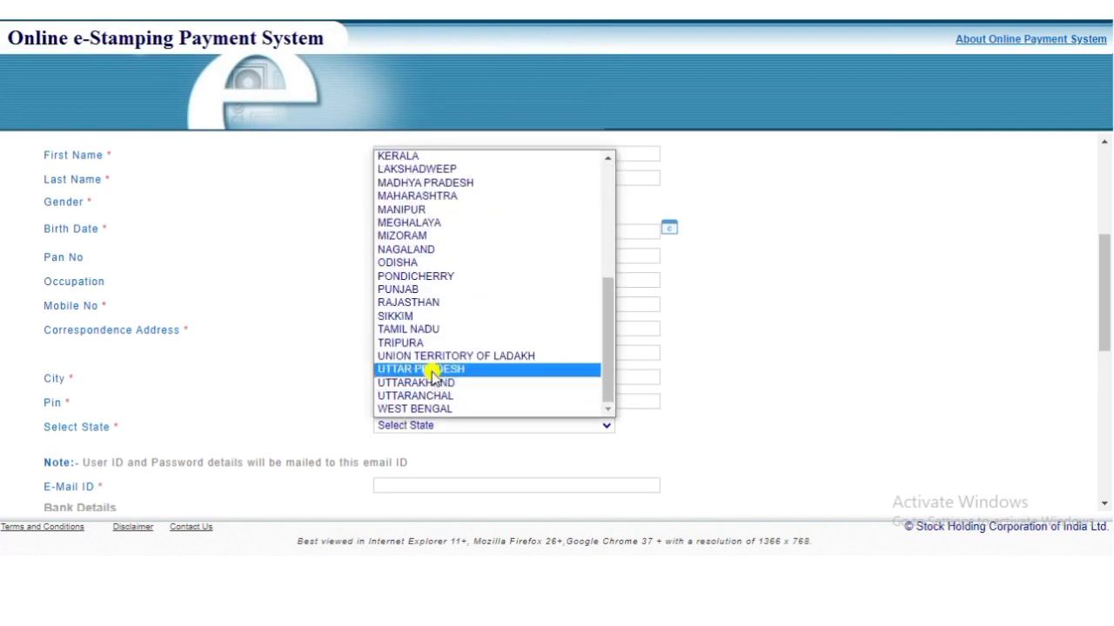
{"action": "left_click", "coordinate": [432, 370]}
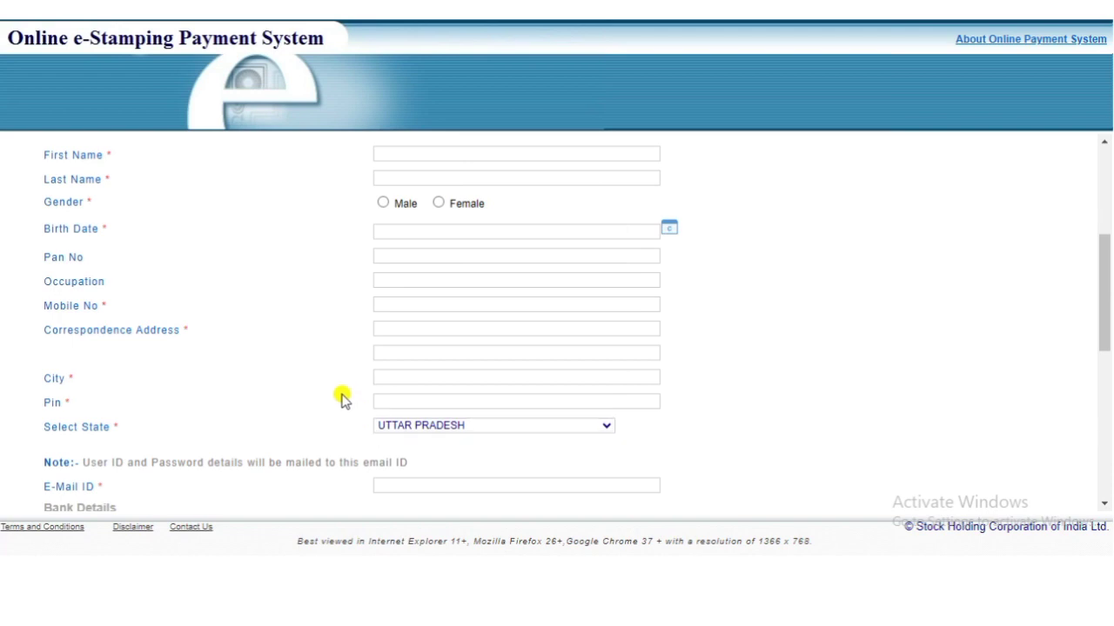
Step: Enter the e-mail ID and captcha, accept all terms and conditions, and save the registration
{"action": "scroll", "coordinate": [341, 399], "scroll_direction": "down", "scroll_amount": 3}
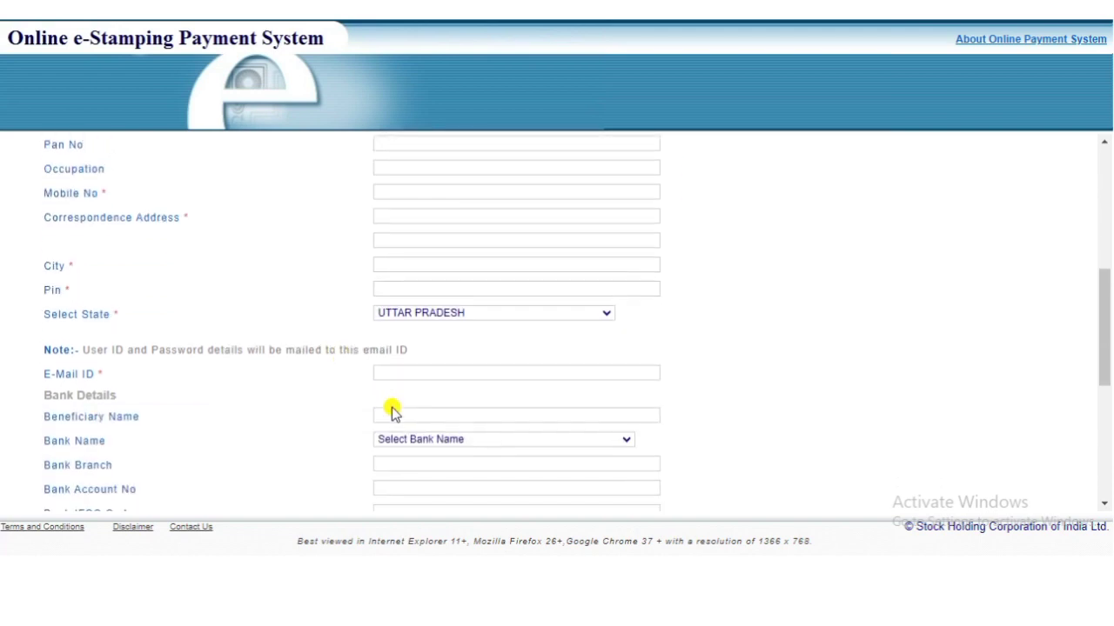
{"action": "left_click", "coordinate": [398, 346]}
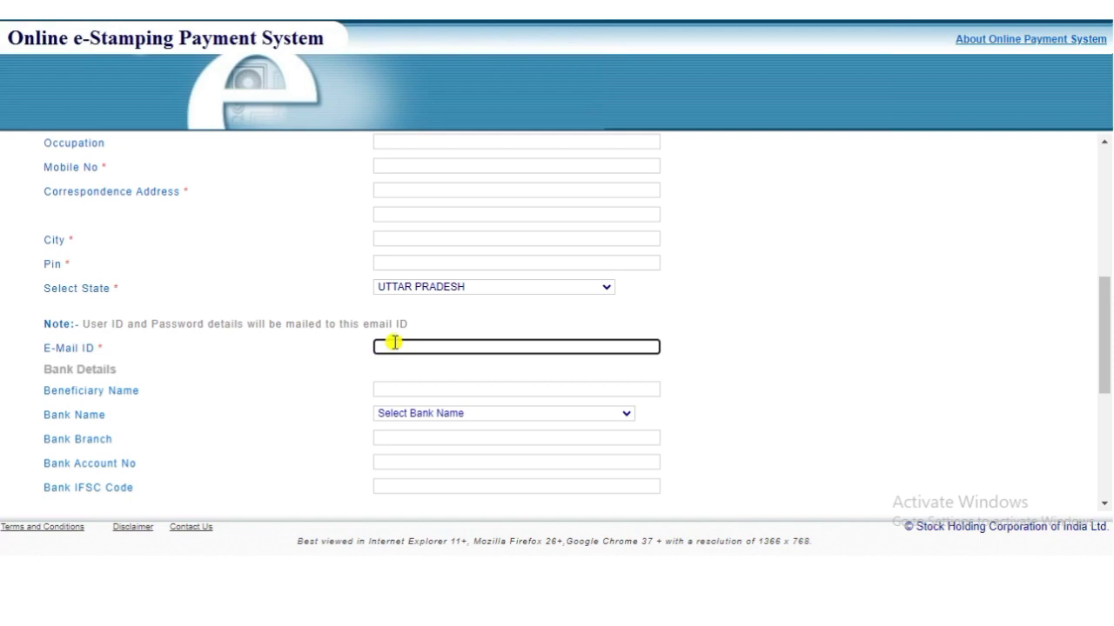
{"action": "left_click", "coordinate": [383, 370]}
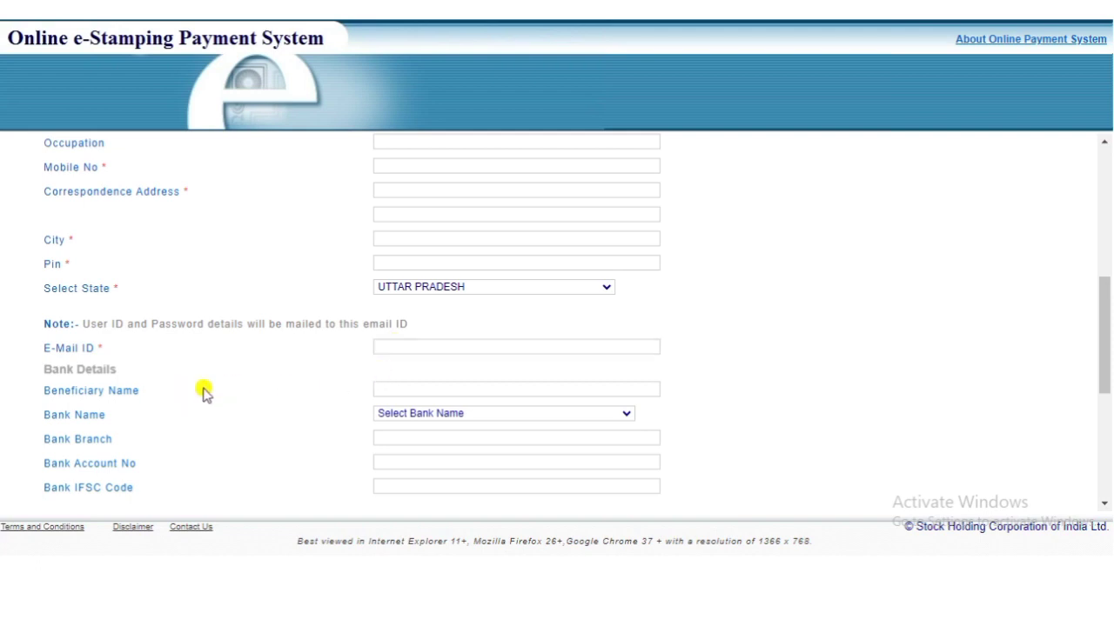
{"action": "scroll", "coordinate": [304, 395], "scroll_direction": "down", "scroll_amount": 3}
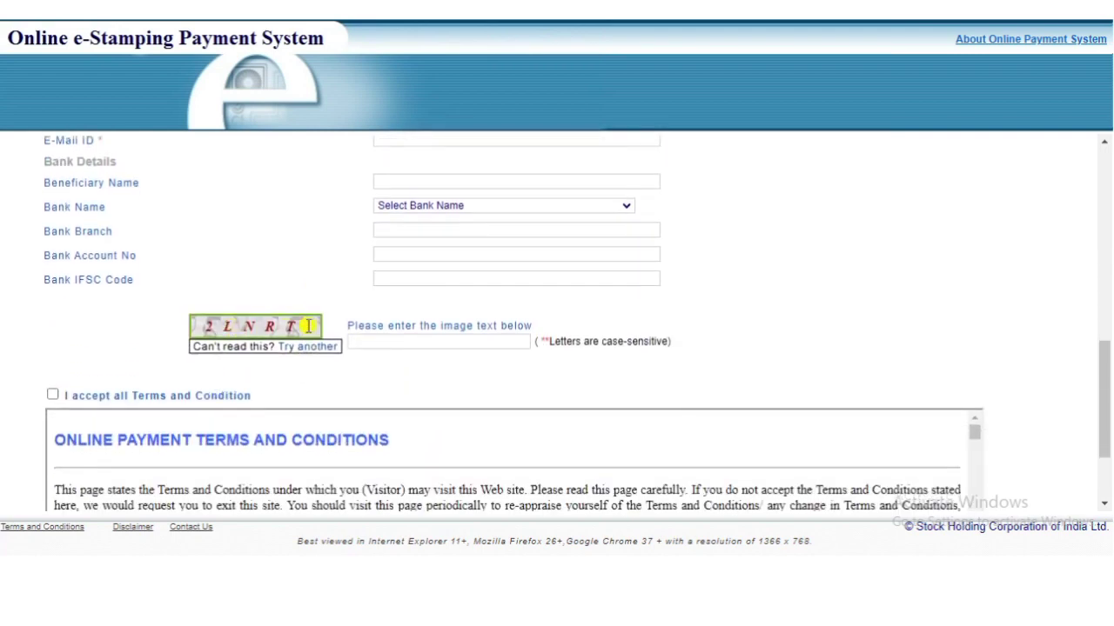
{"action": "left_click", "coordinate": [373, 347]}
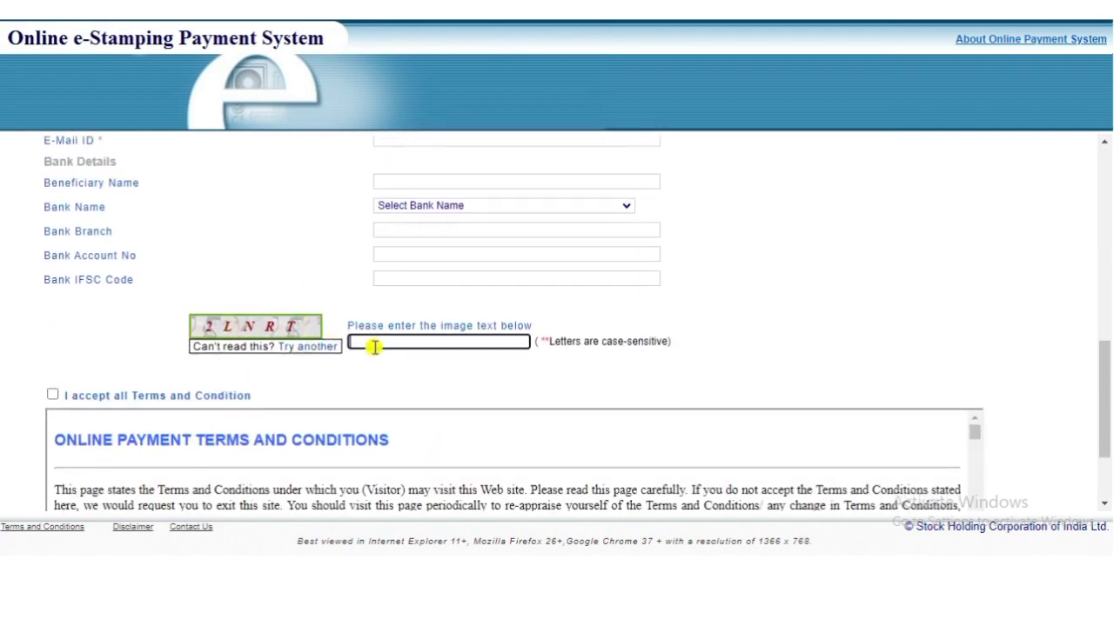
{"action": "left_click", "coordinate": [52, 394]}
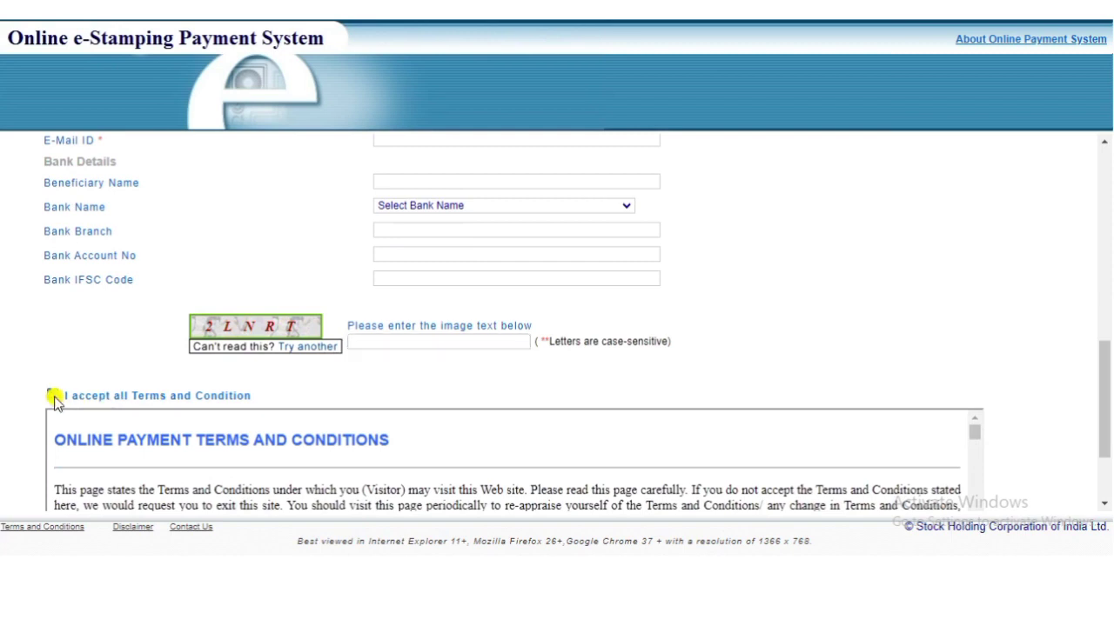
{"action": "scroll", "coordinate": [405, 396], "scroll_direction": "down", "scroll_amount": 1}
{"action": "scroll", "coordinate": [405, 396], "scroll_direction": "down", "scroll_amount": 2}
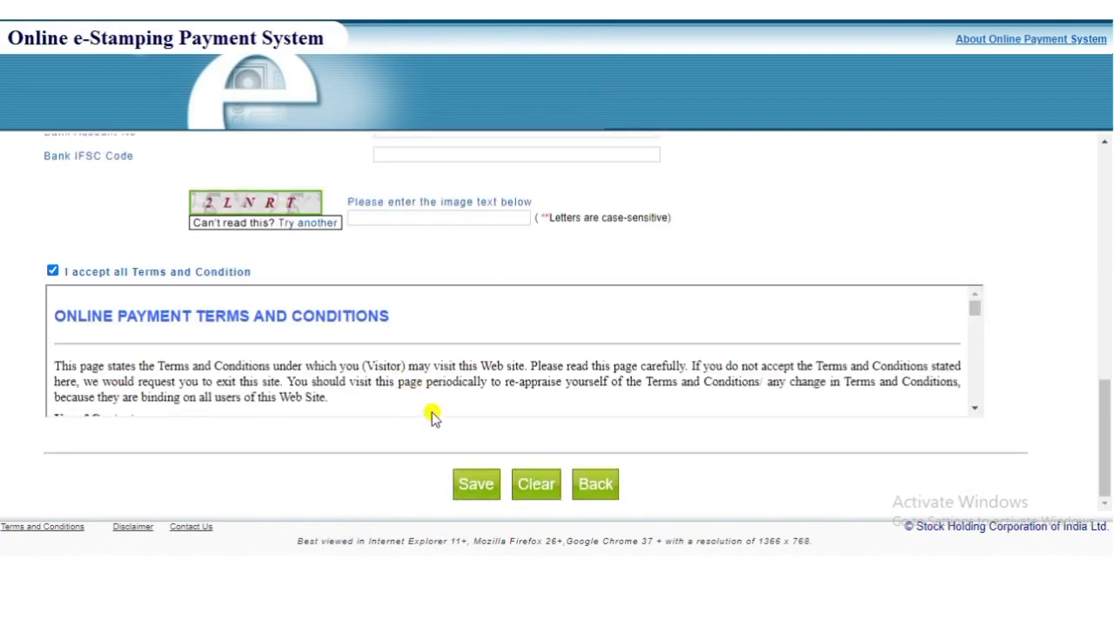
{"action": "left_click", "coordinate": [476, 485]}
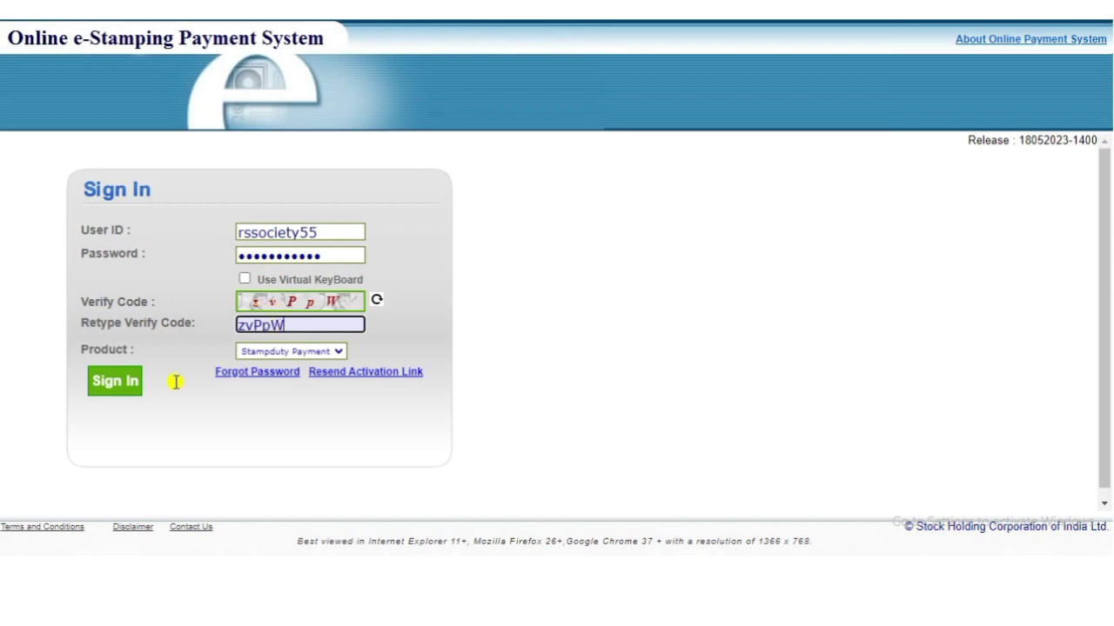
Step: Sign in to the newly registered account with its User ID, password and verify code
{"action": "left_click", "coordinate": [120, 385]}
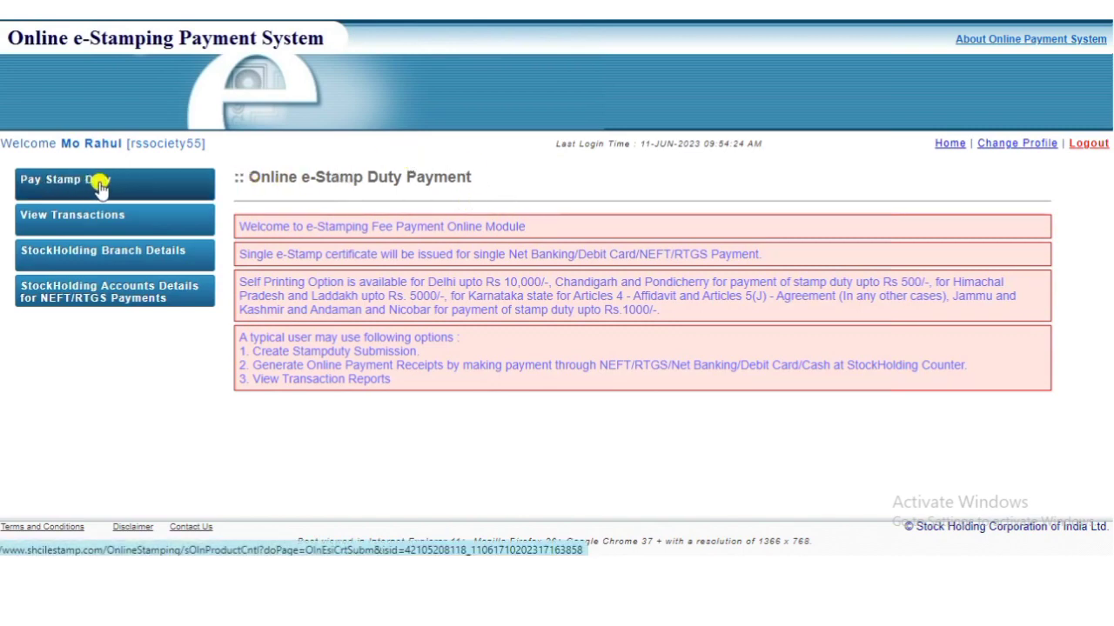
Step: Start a stamp duty payment for DELHI with self printing of the certificate
{"action": "left_click", "coordinate": [100, 185]}
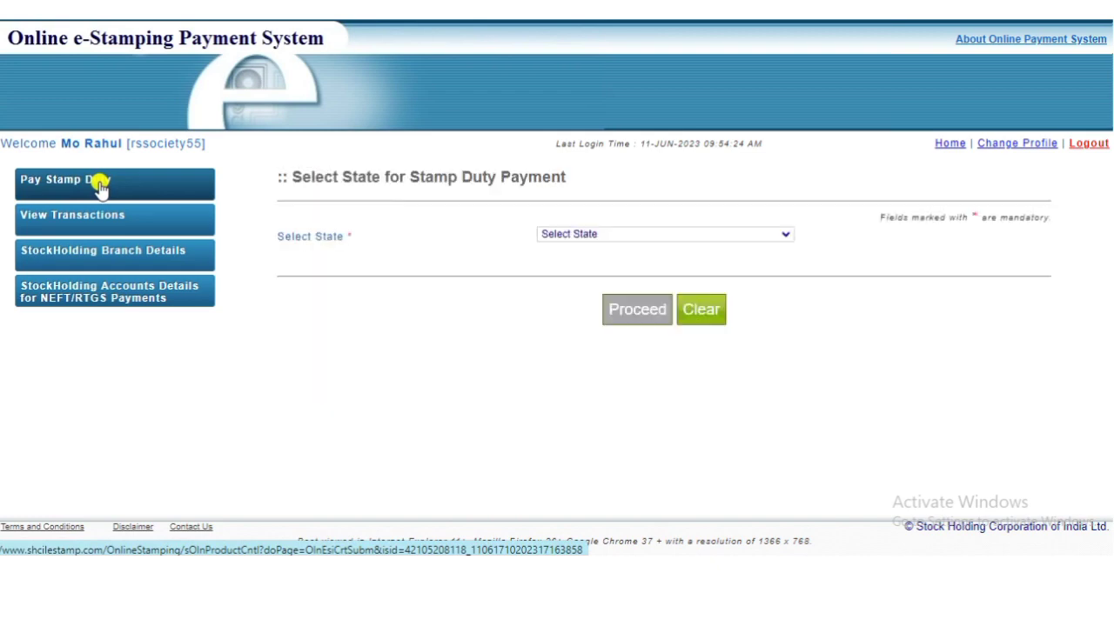
{"action": "left_click", "coordinate": [552, 236]}
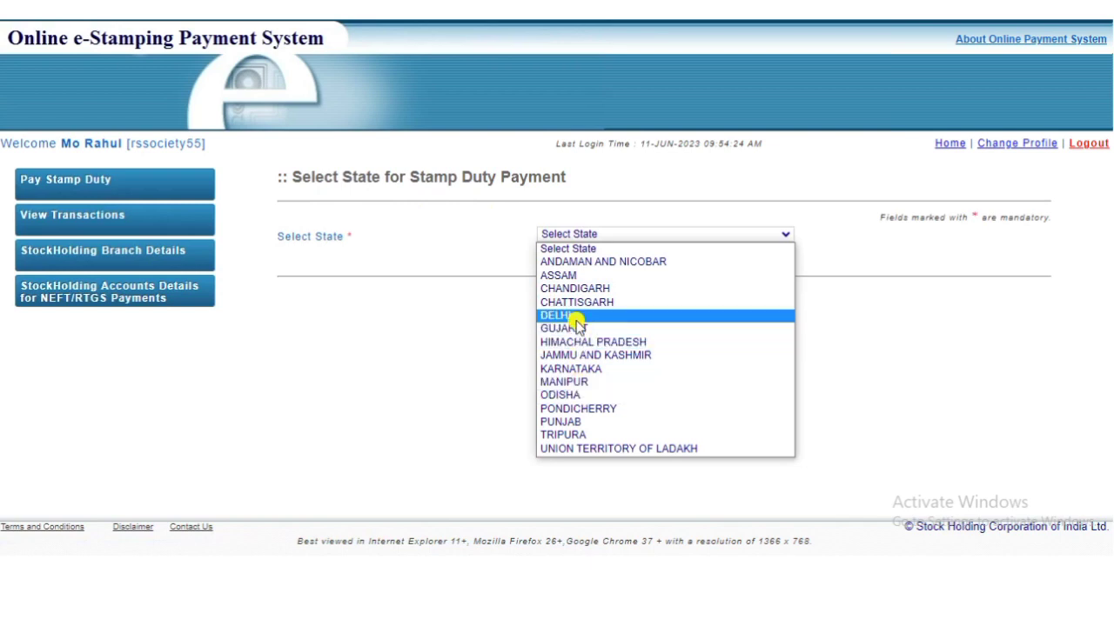
{"action": "key", "text": "Escape"}
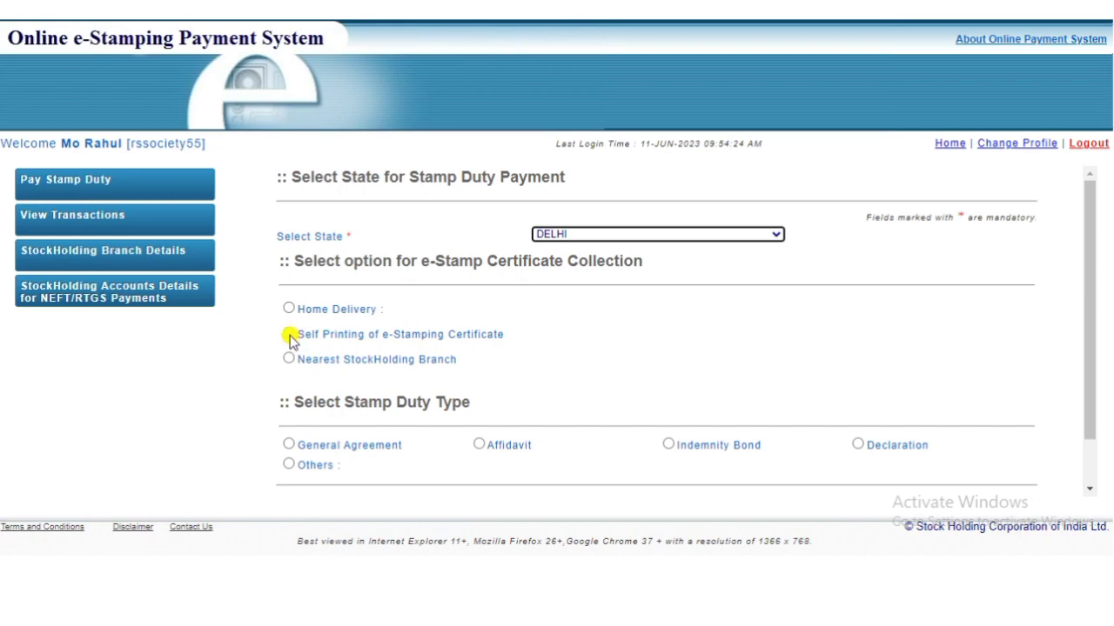
{"action": "left_click", "coordinate": [293, 339]}
Step: Set the stamp duty type to Affidavit, proceed, and bring up the last 10 transactions
{"action": "scroll", "coordinate": [502, 338], "scroll_direction": "down", "scroll_amount": 1}
{"action": "scroll", "coordinate": [502, 337], "scroll_direction": "down", "scroll_amount": 2}
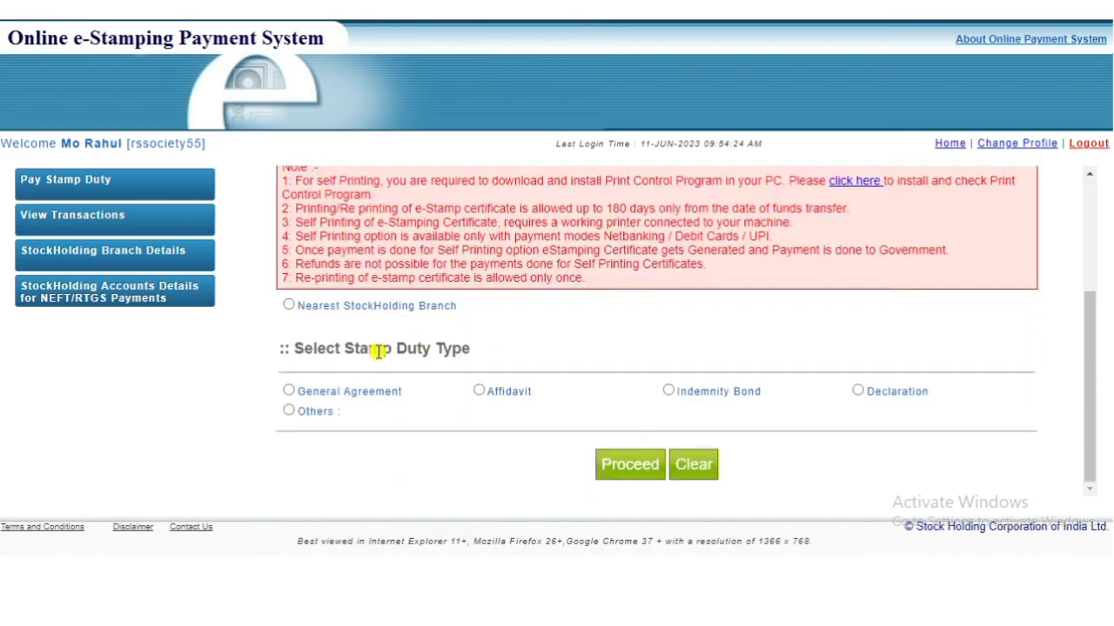
{"action": "left_click", "coordinate": [478, 391]}
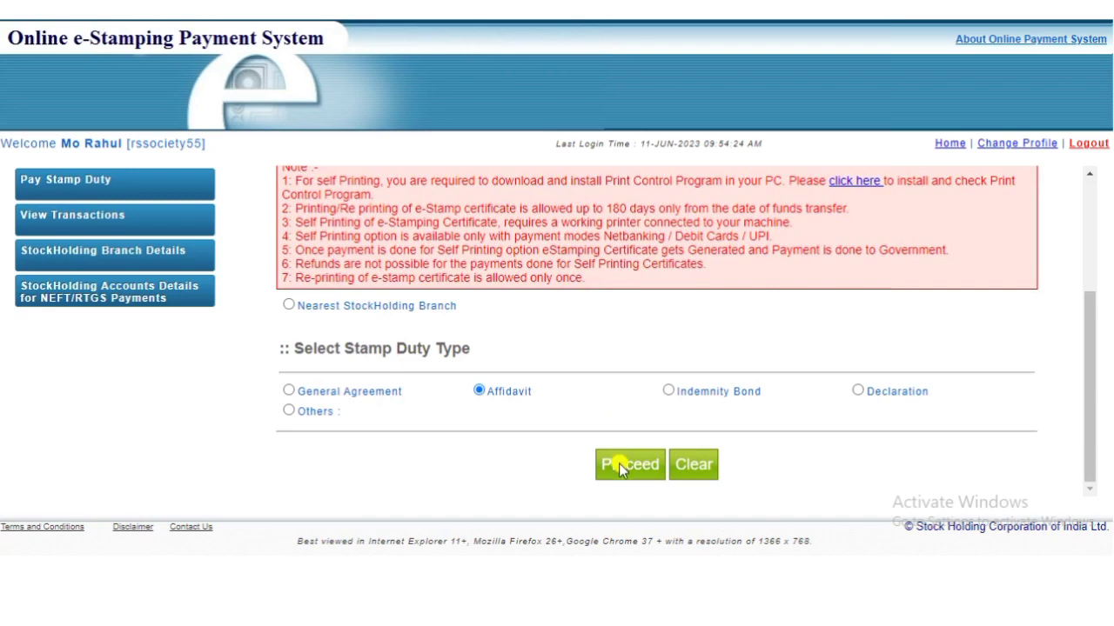
{"action": "left_click", "coordinate": [618, 463]}
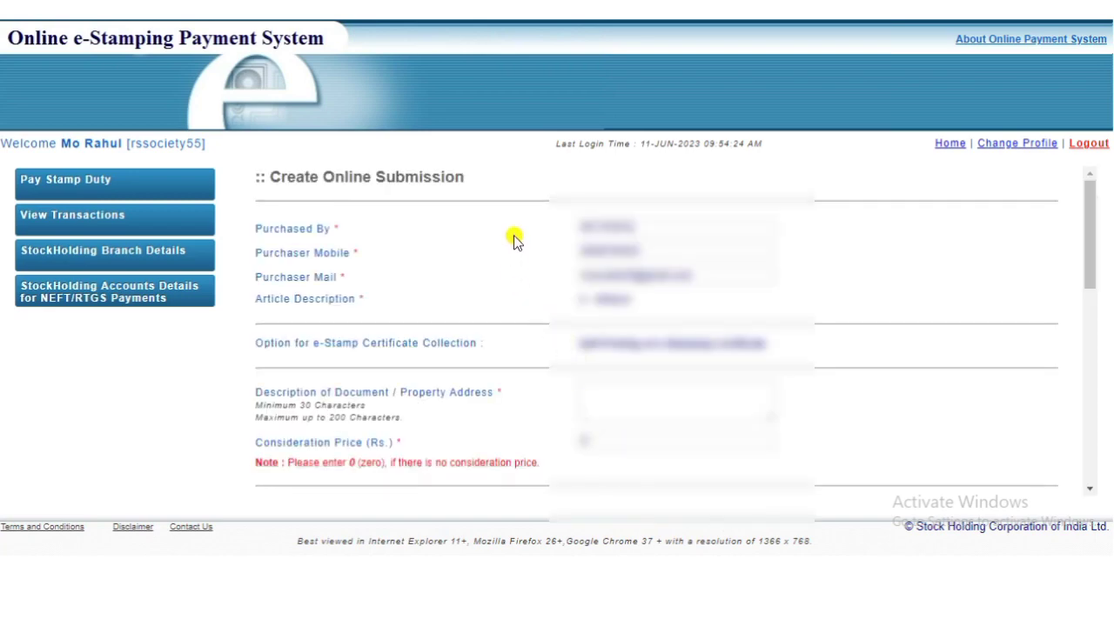
{"action": "left_click", "coordinate": [103, 218]}
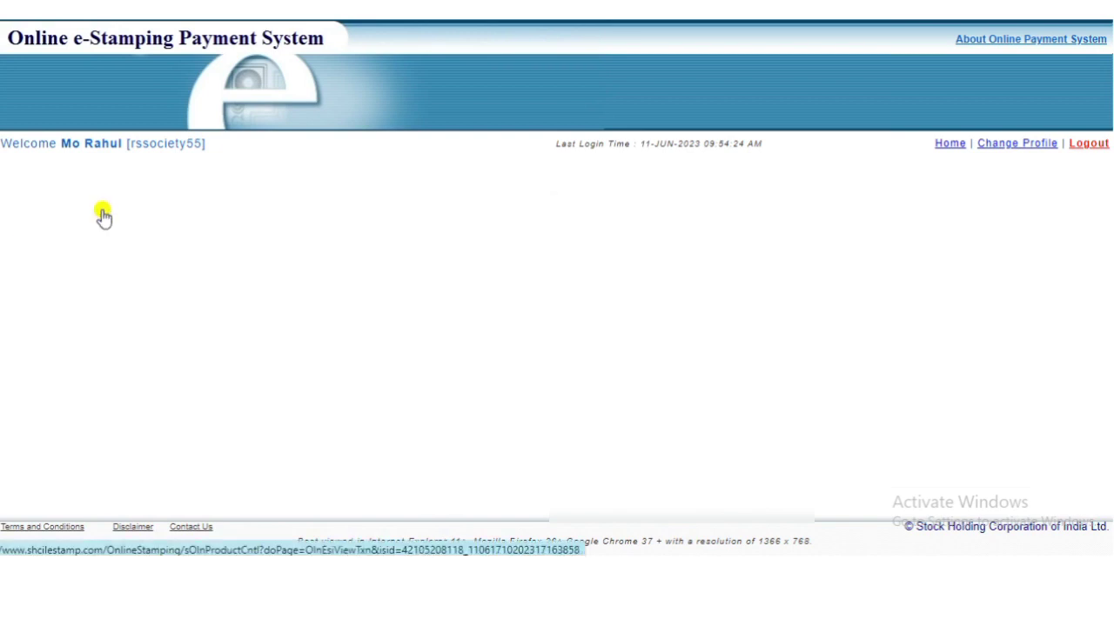